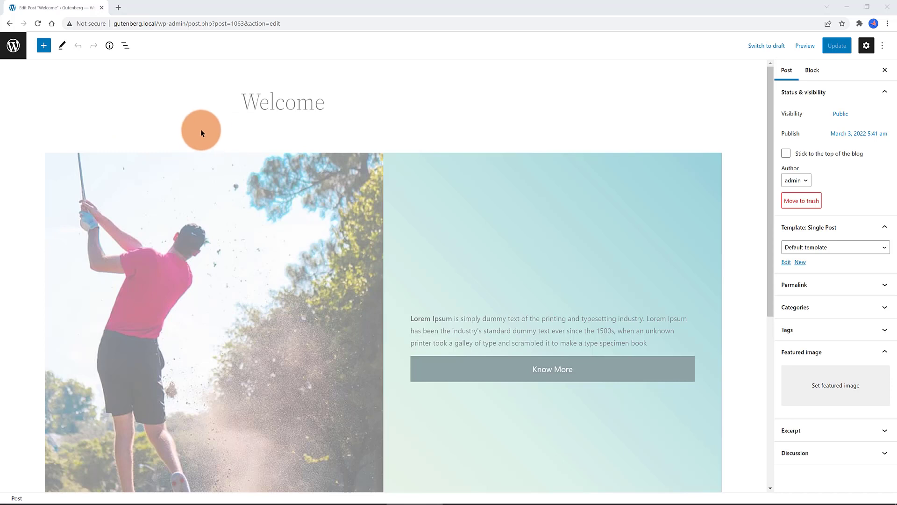
Step: Scroll past the golfer Media & Text section and click into the empty 'Type / to choose a block' paragraph
scroll(225, 310, "down", 6)
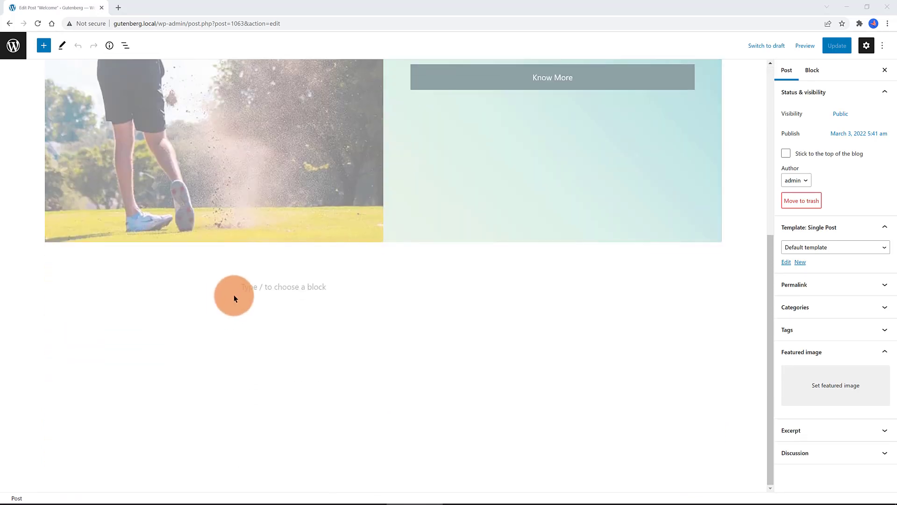
left_click(255, 286)
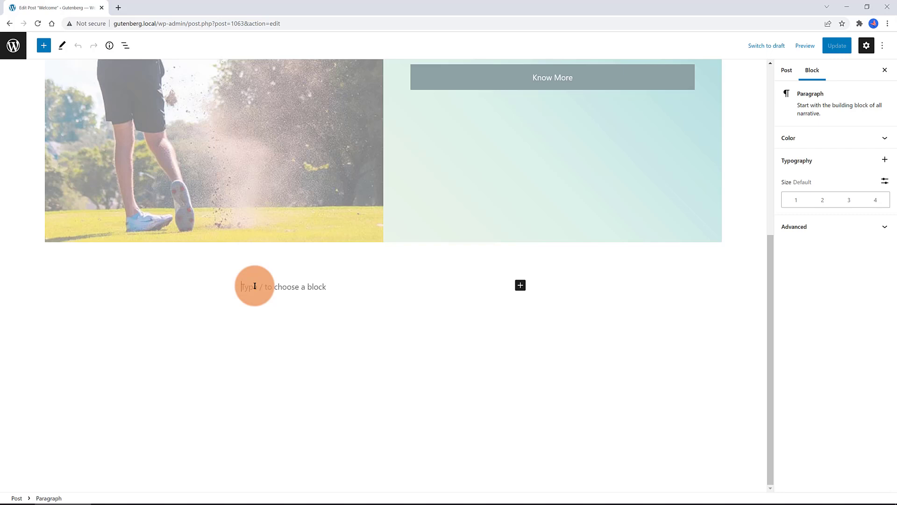
Step: Insert a Columns block with the single 100% layout and select it in List View
type("/")
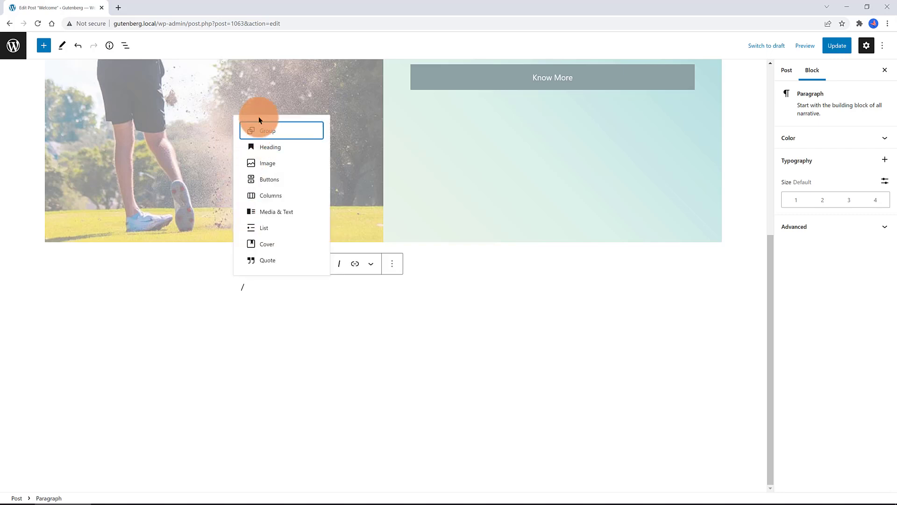
left_click(265, 195)
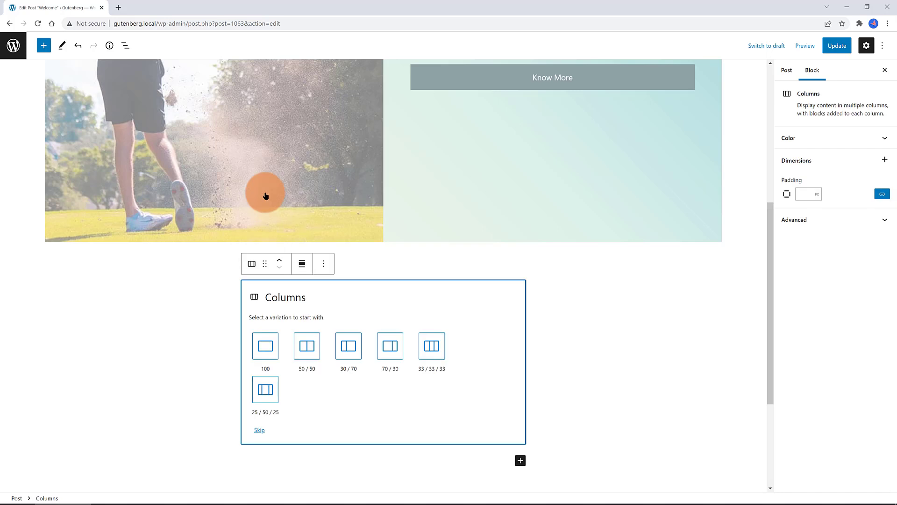
left_click(265, 346)
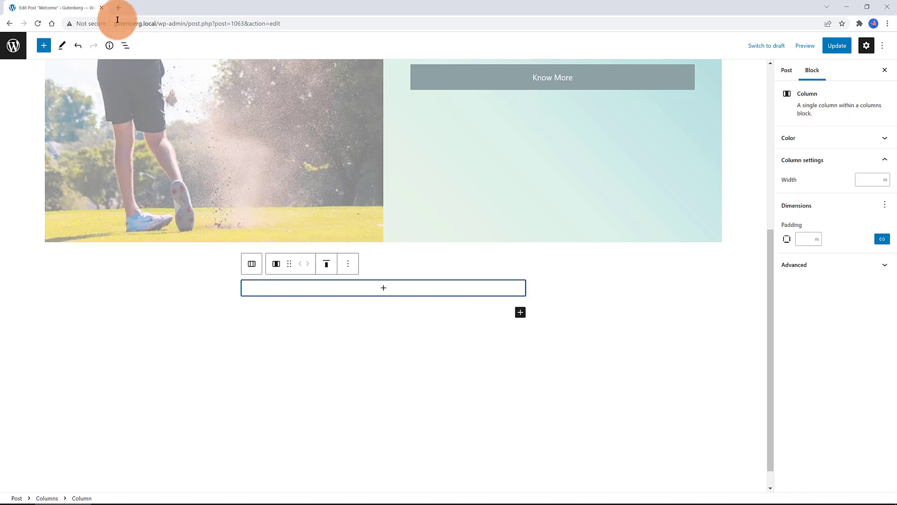
left_click(125, 46)
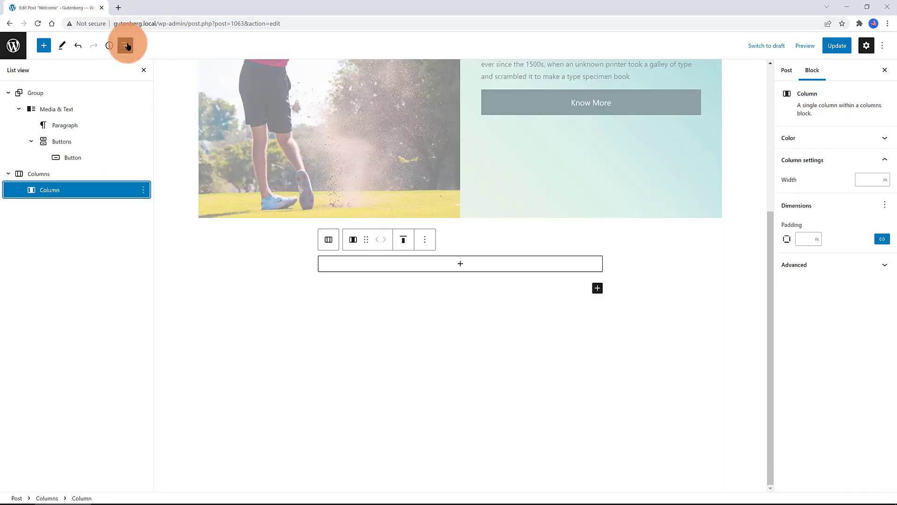
left_click(46, 174)
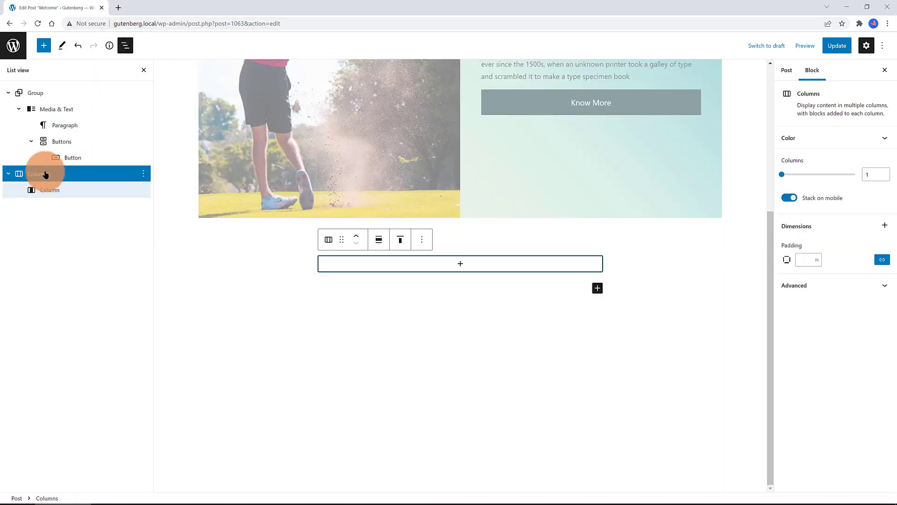
Step: Add a Cover block to the column using the dark forest-and-lake photo from the Media Library
left_click(460, 267)
left_click(374, 310)
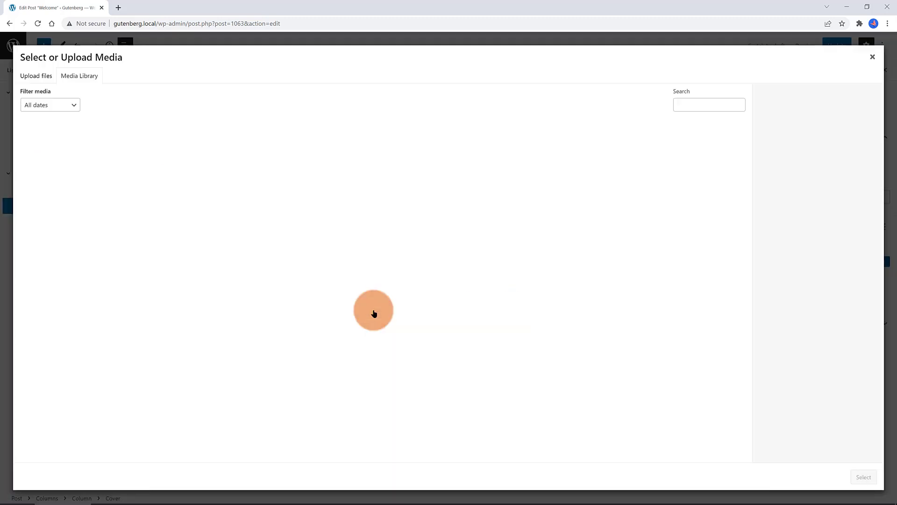
scroll(128, 380, "down", 4)
left_click(116, 381)
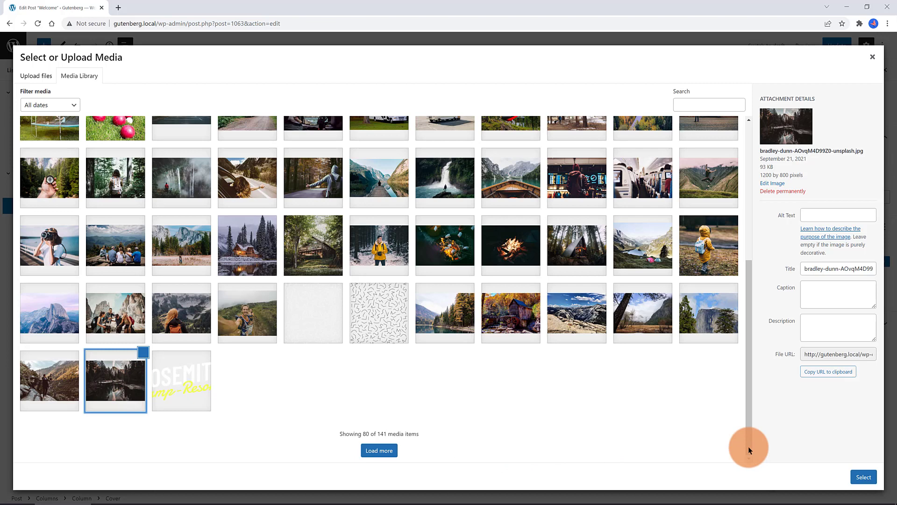
left_click(865, 477)
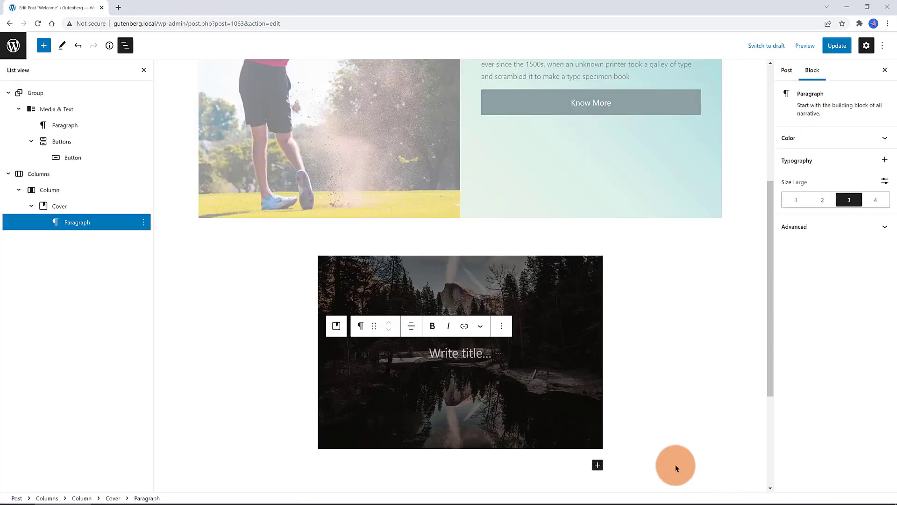
Step: Title the cover 'MY TRIP TO GERMANY', fixing the mistyped last letter
left_click(393, 271)
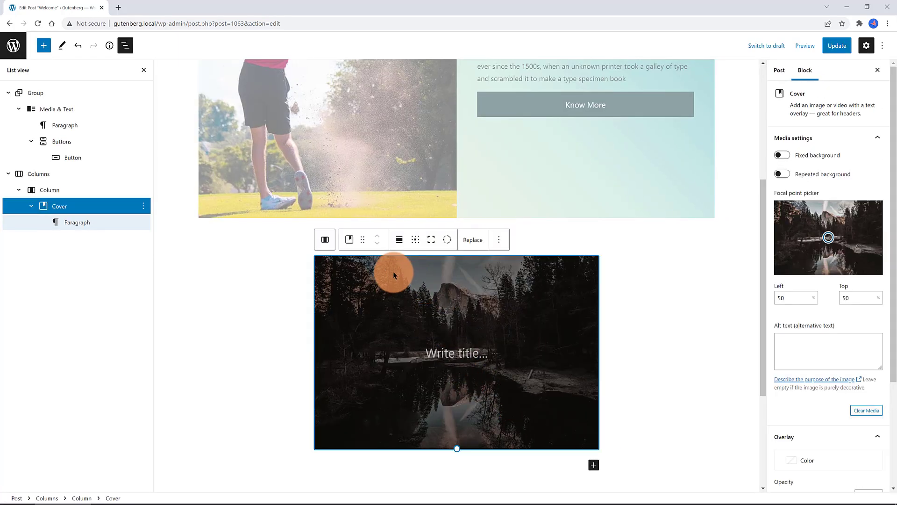
left_click(438, 353)
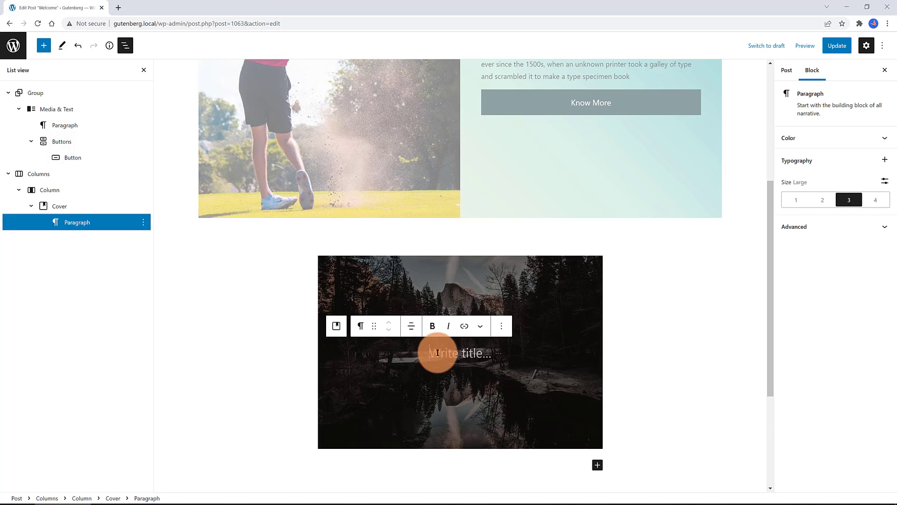
type("MY TRIP TO GERMANT")
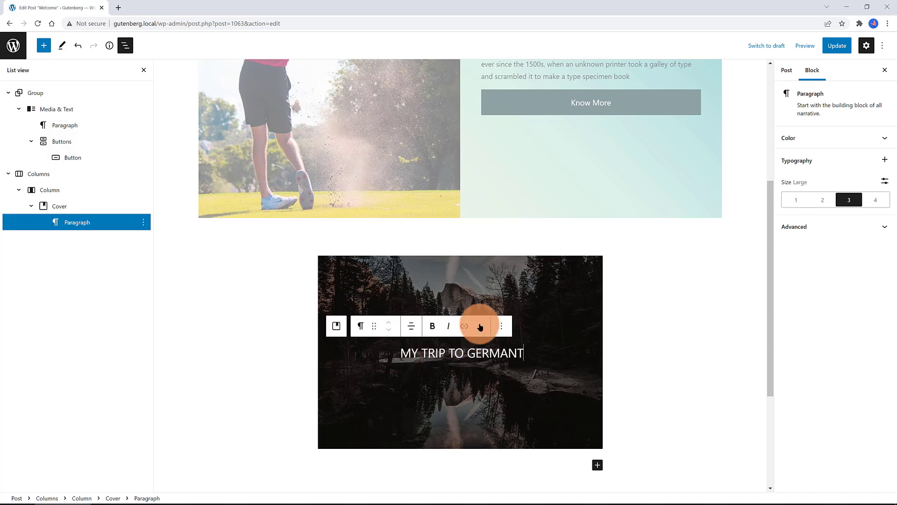
key("BackSpace")
type("Y")
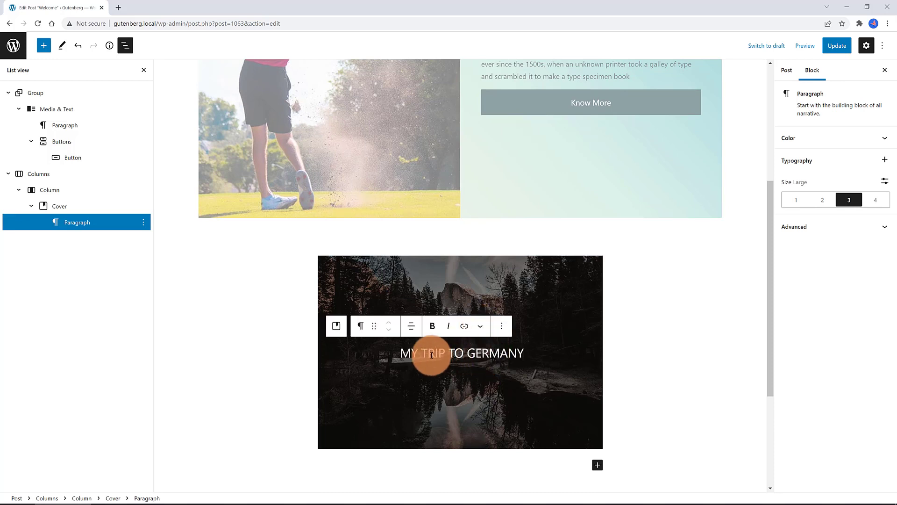
Step: Transform the cover title into a Heading and centre-align its text
left_click(361, 325)
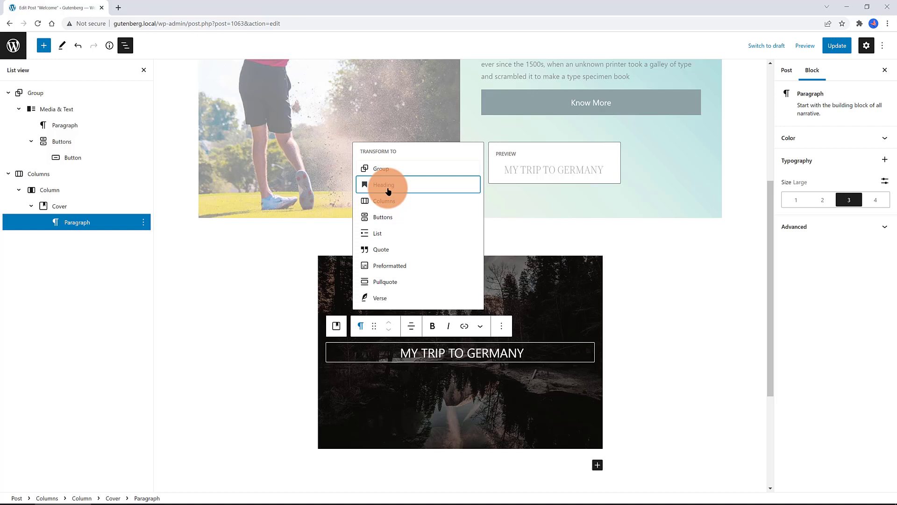
left_click(387, 188)
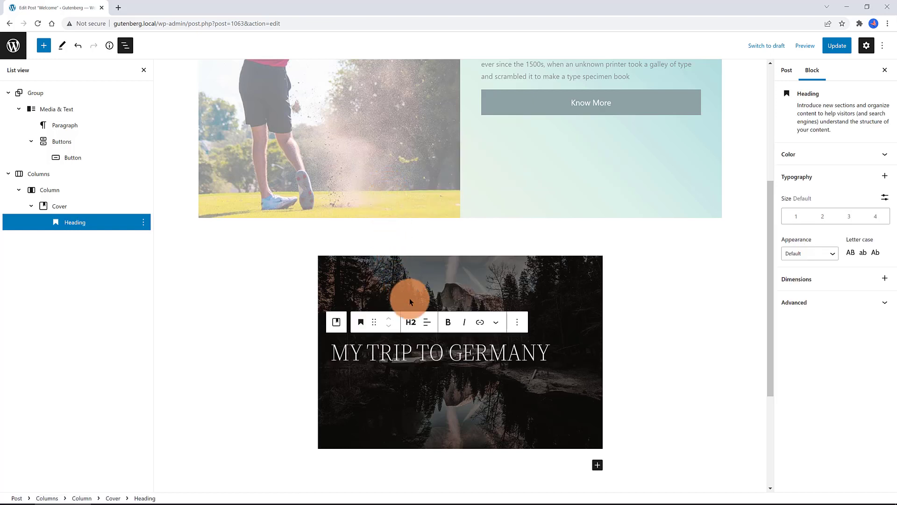
left_click(427, 322)
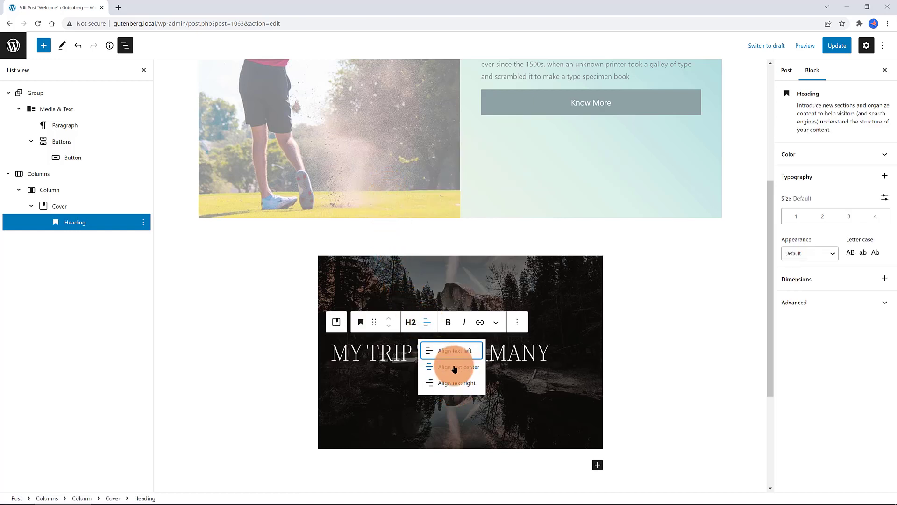
left_click(454, 368)
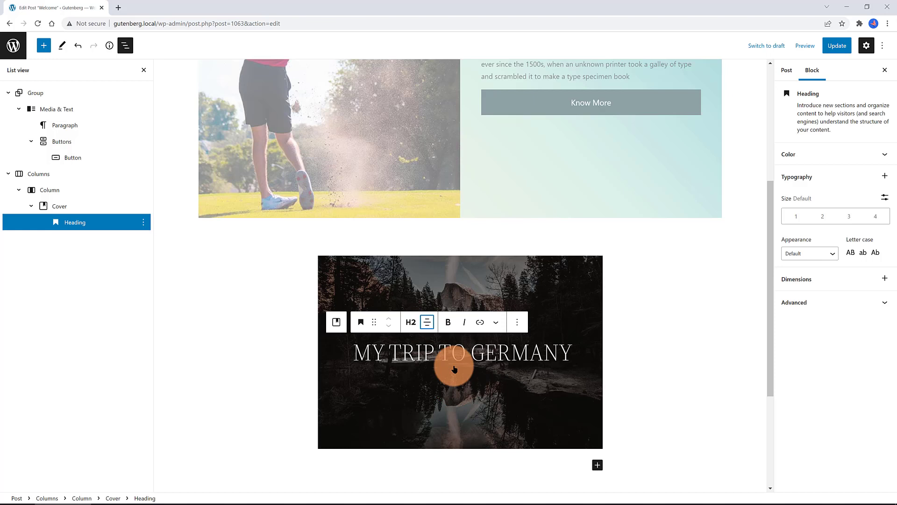
Step: Make the whole heading text bold, then select the parent Columns block
left_click(352, 351)
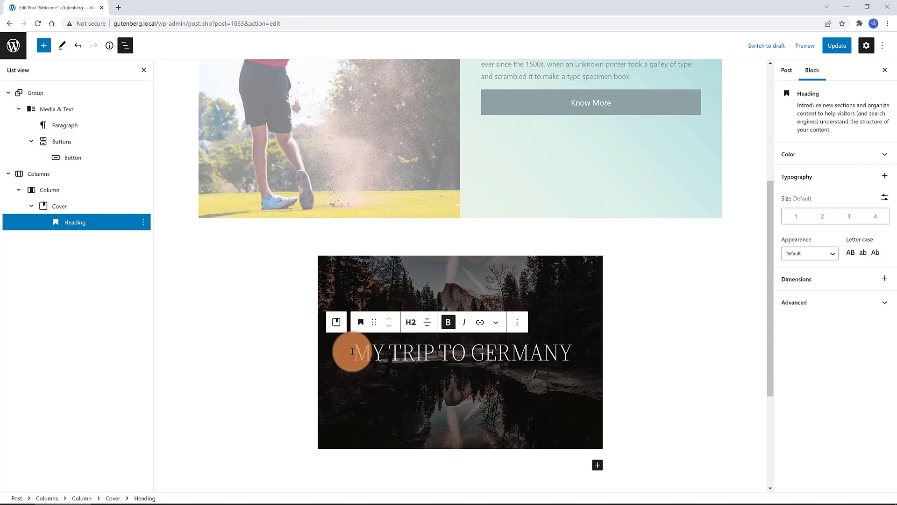
left_click_drag(353, 351, 579, 360)
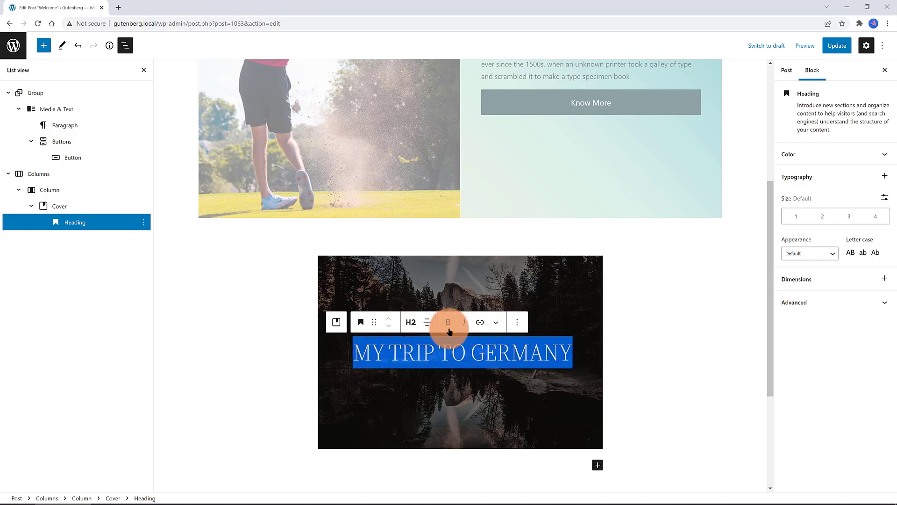
left_click(447, 322)
left_click(327, 226)
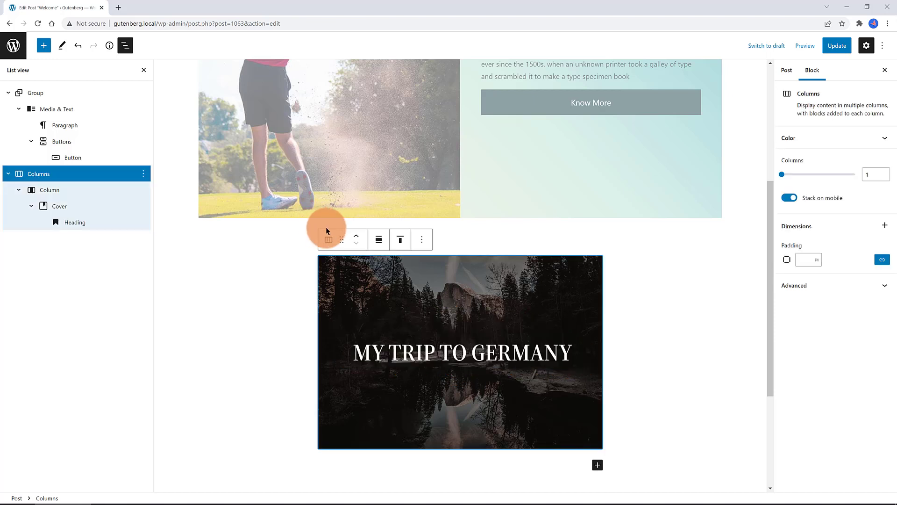
Step: Set the Columns block to Full width alignment and select the Cover block
left_click(379, 241)
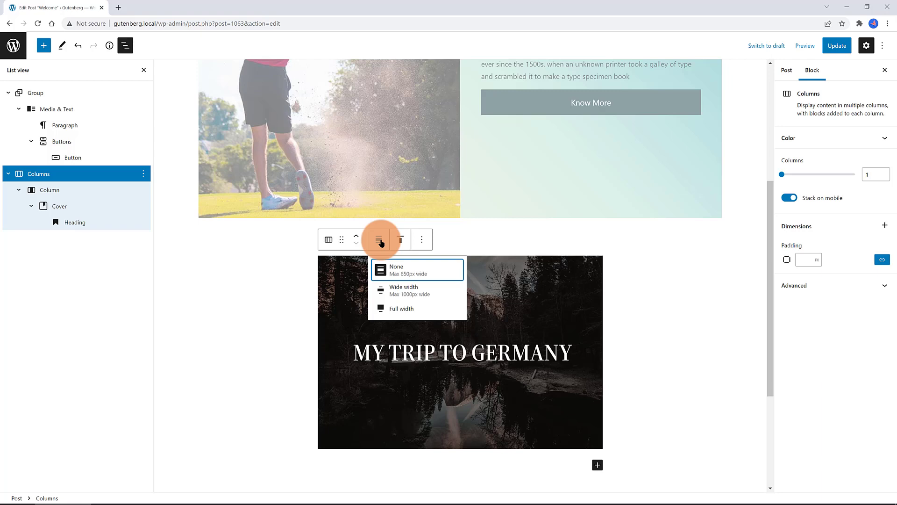
left_click(405, 309)
left_click(482, 299)
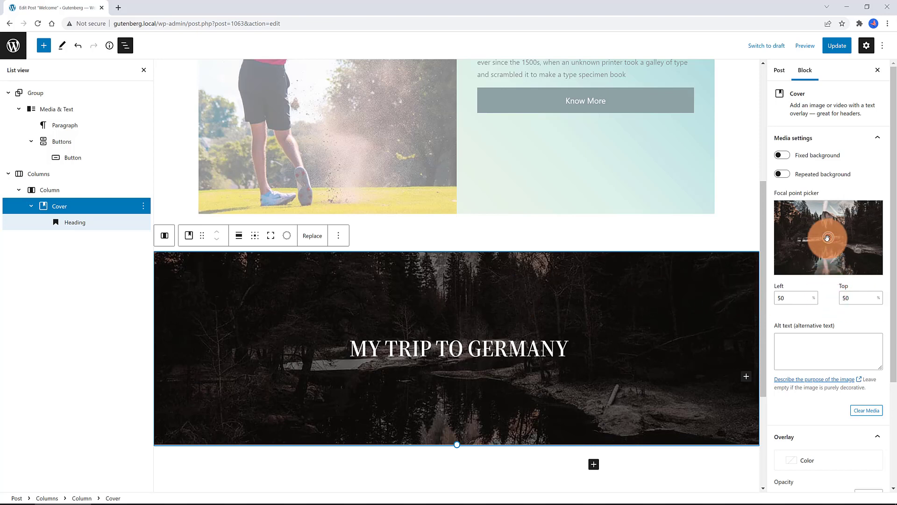
Step: Shift the cover focal point to 51% left, 0% top and add a dark teal #1a4548 overlay at 70 opacity
left_click_drag(827, 238, 830, 196)
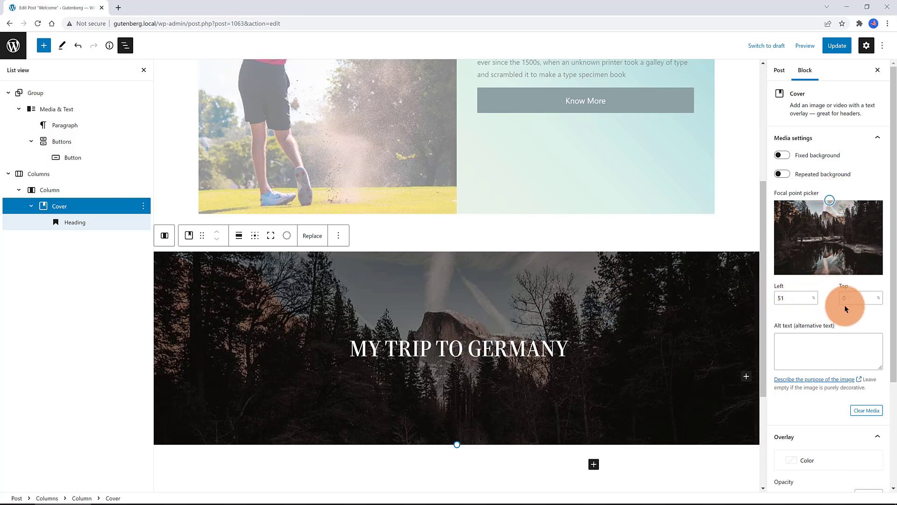
scroll(847, 309, "down", 3)
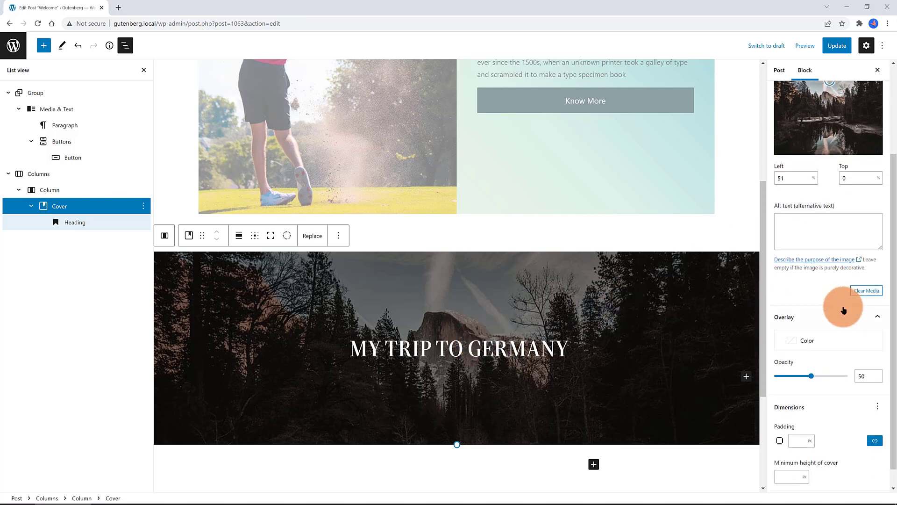
left_click(801, 342)
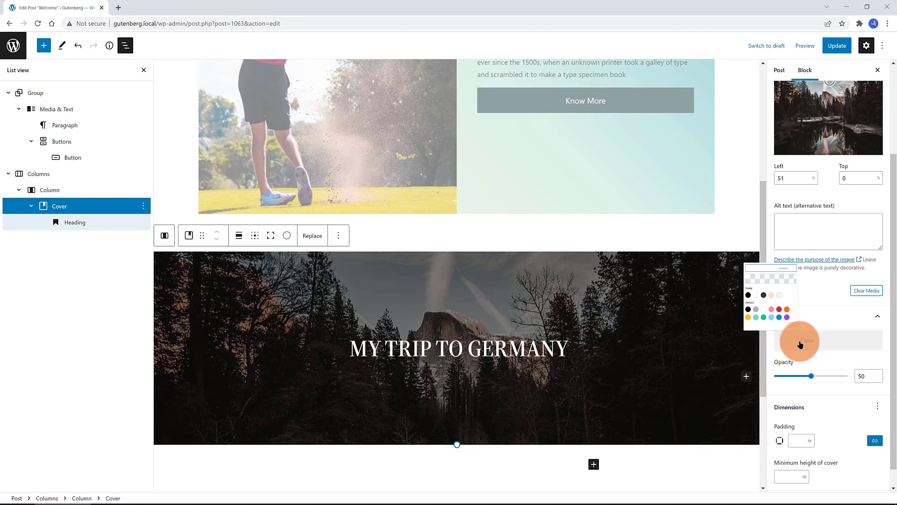
left_click(683, 272)
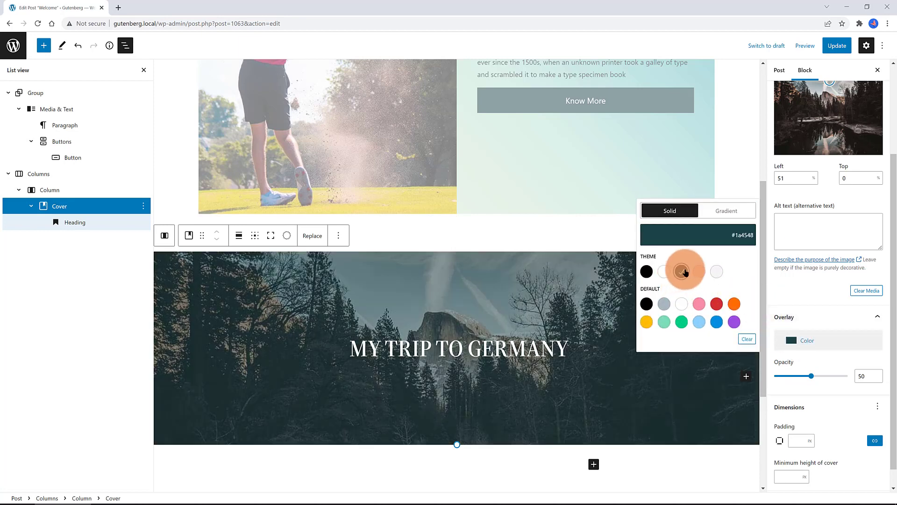
mouse_move(811, 376)
left_mouse_down()
mouse_move(781, 375)
mouse_move(823, 376)
left_mouse_up()
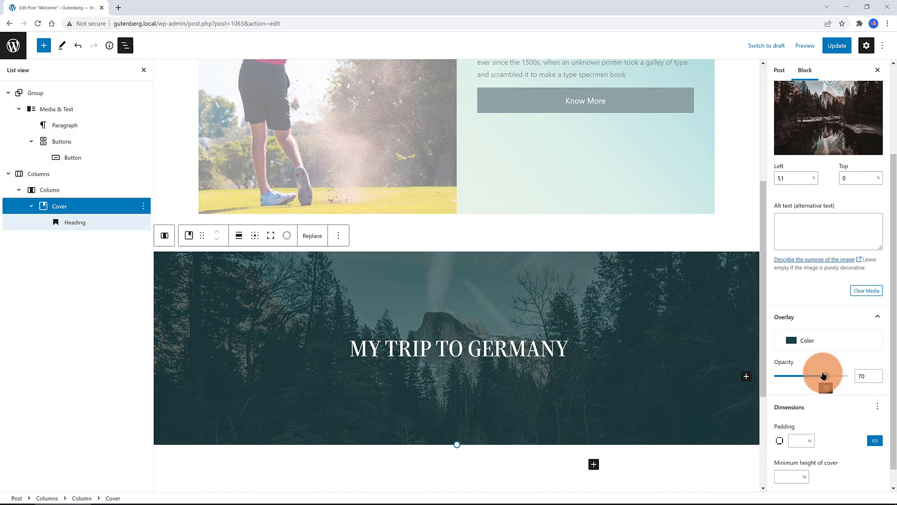
scroll(809, 362, "down", 1)
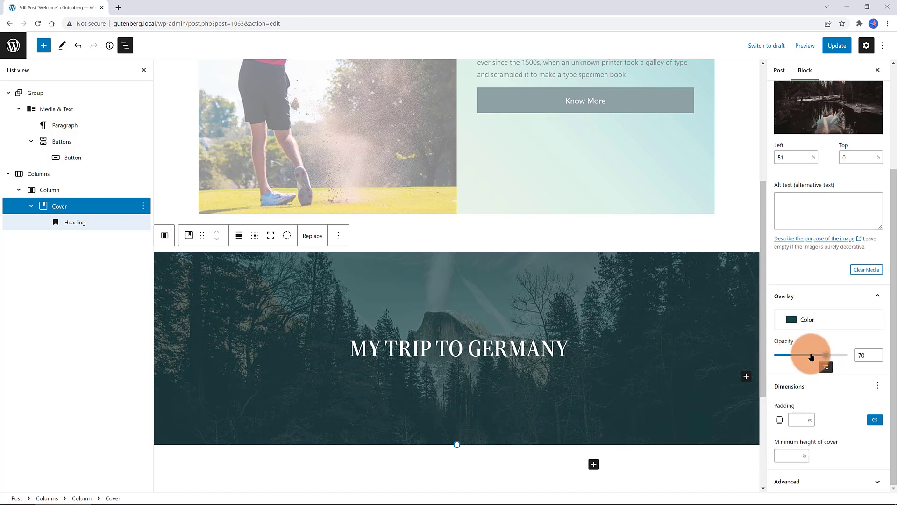
Step: Add a Buttons block below the heading and centre its justification
left_click(565, 348)
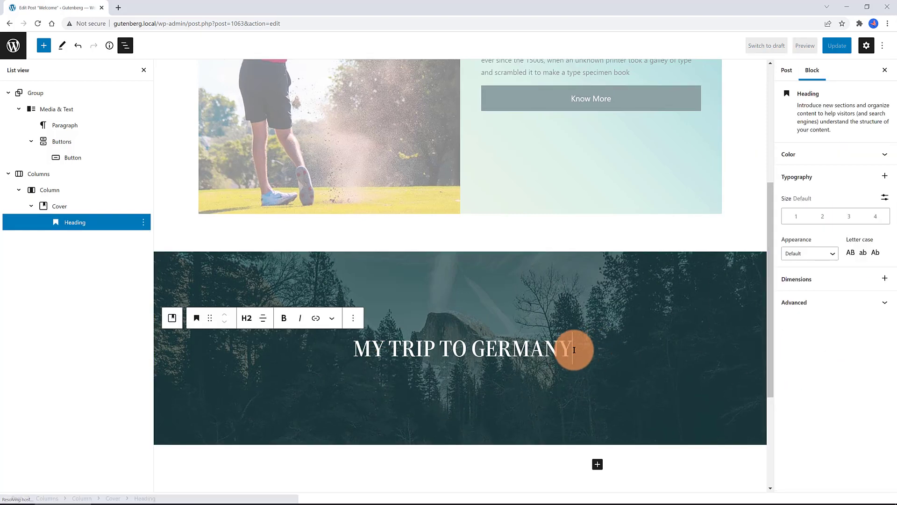
key("Return")
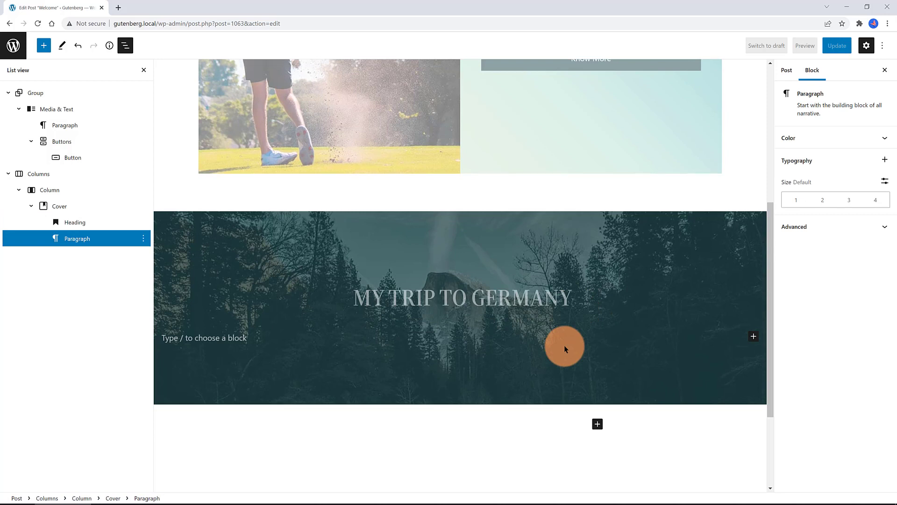
type("/")
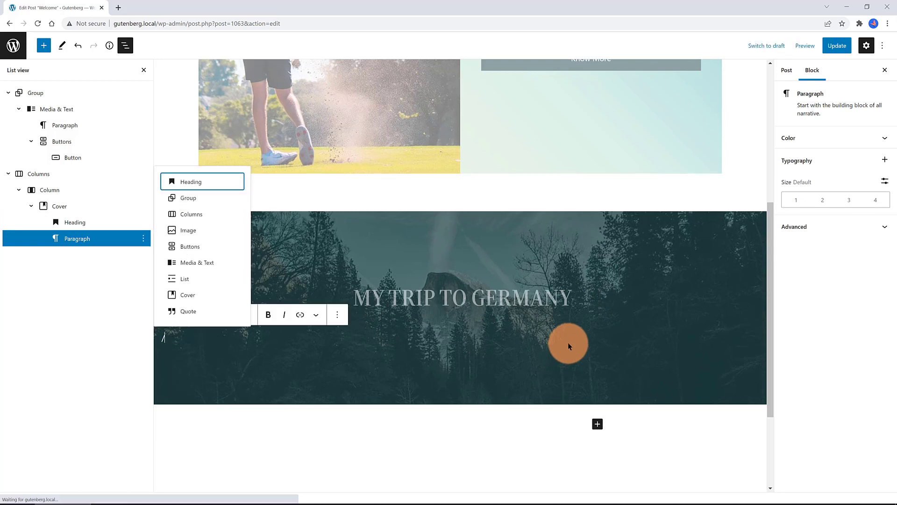
left_click(187, 247)
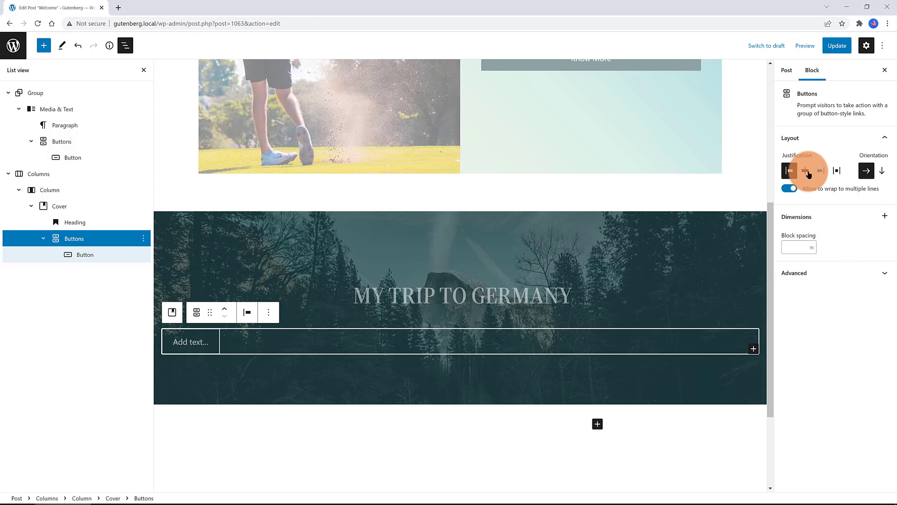
left_click(804, 172)
Step: Label the button 'Know More' and set its width to 25%
left_click(451, 336)
type("Know More")
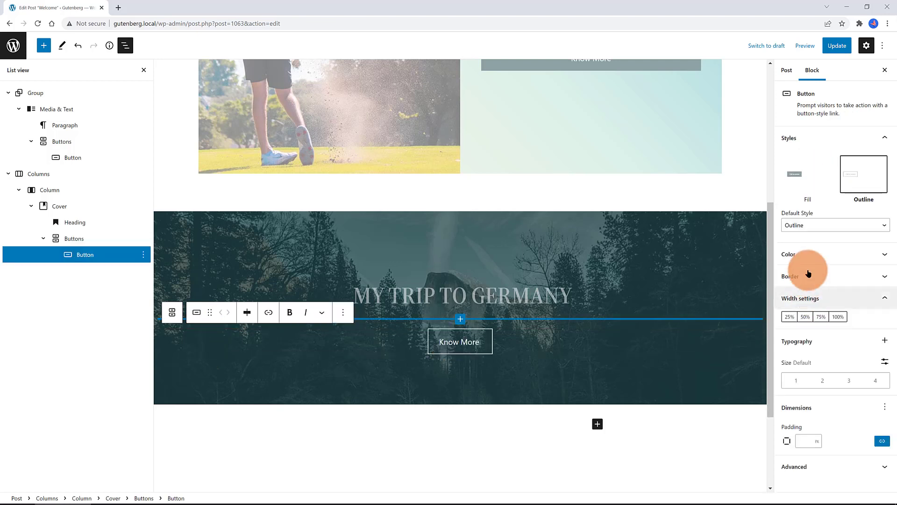
left_click(804, 317)
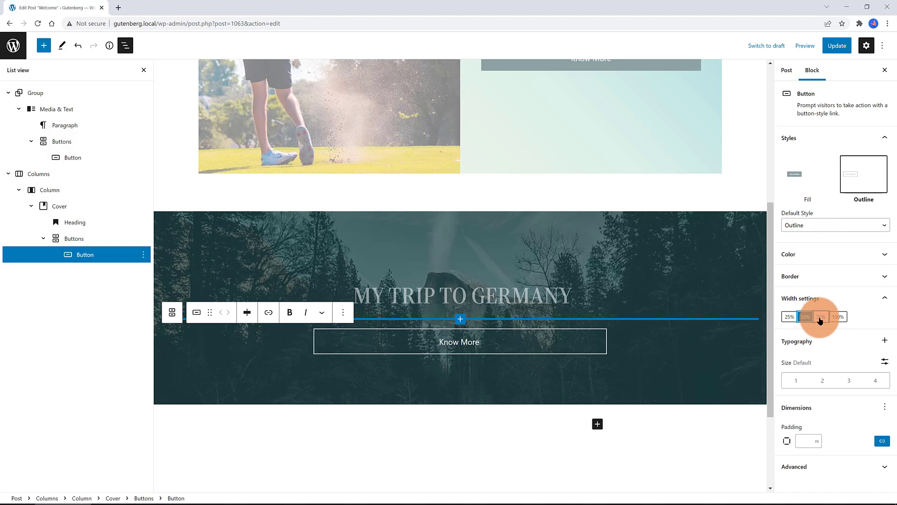
left_click(822, 317)
left_click(844, 320)
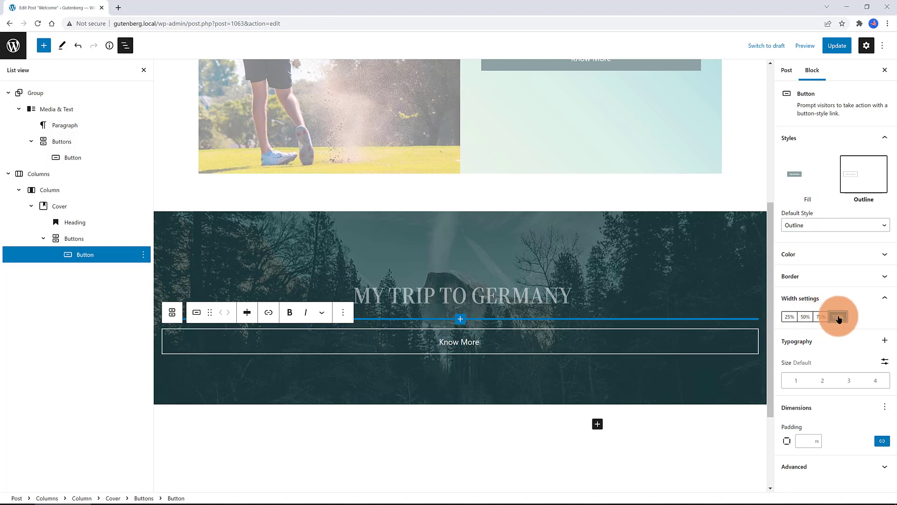
left_click(790, 318)
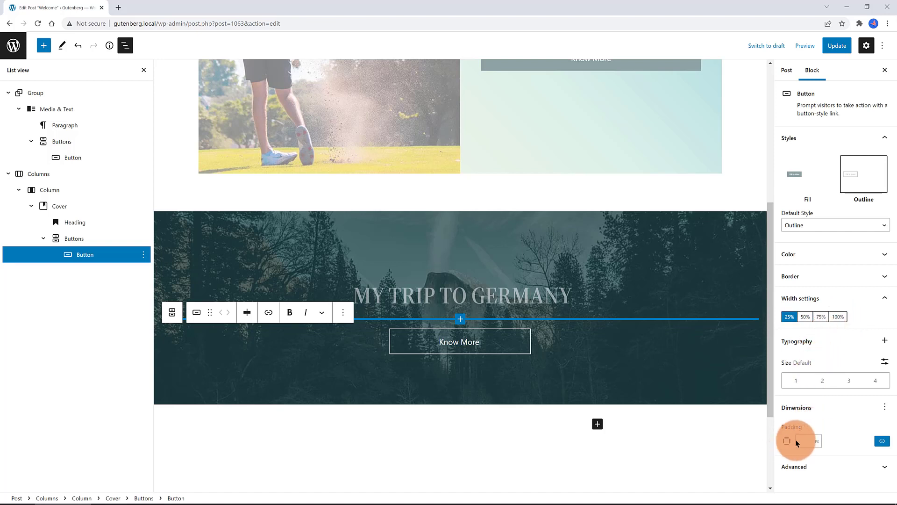
Step: Select the Columns block holding the cover in List View and wrap it in a Group via Options
left_click(816, 441)
left_click(817, 444)
scroll(660, 356, "down", 3)
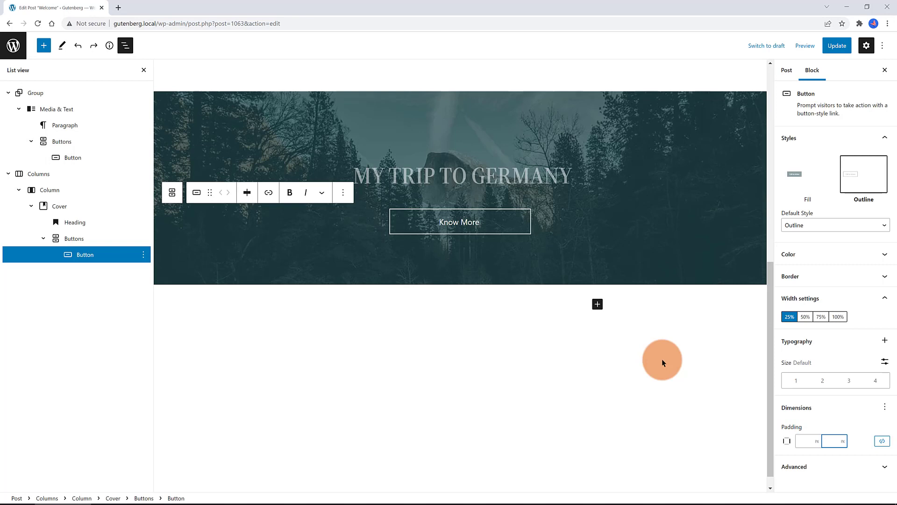
left_click(624, 170)
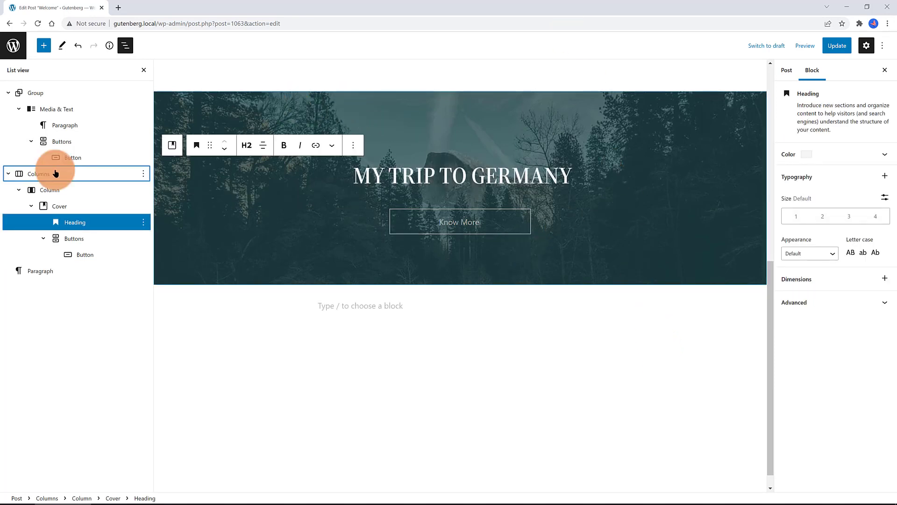
left_click(55, 173)
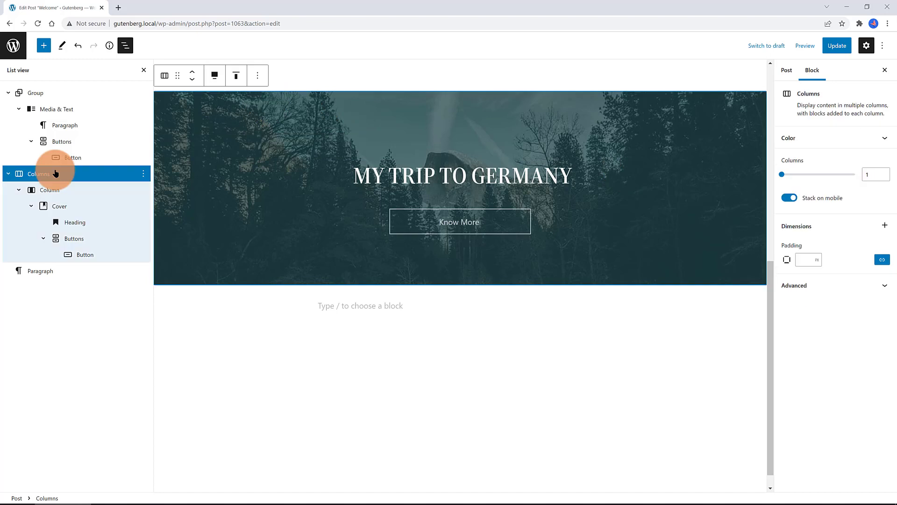
left_click(256, 76)
left_click(260, 226)
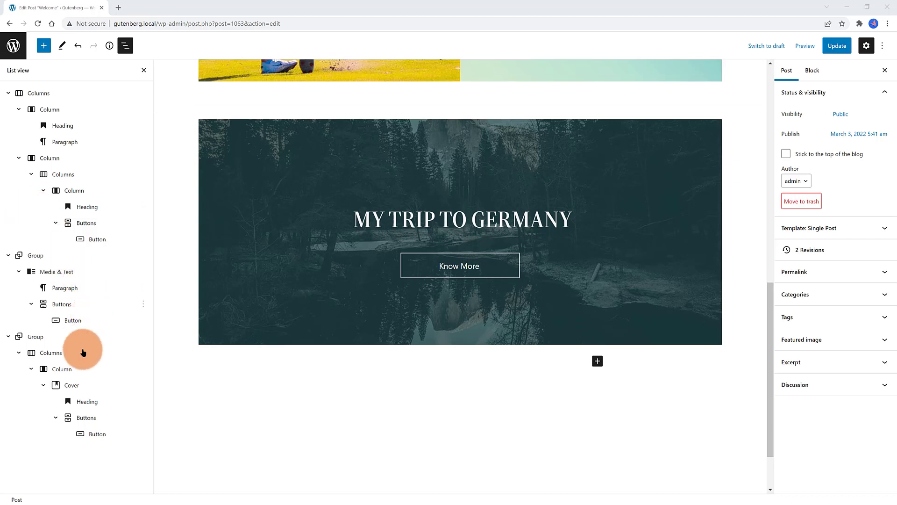
Step: Select the forest Cover in List View and turn on Fixed background in its Media settings
left_click(75, 387)
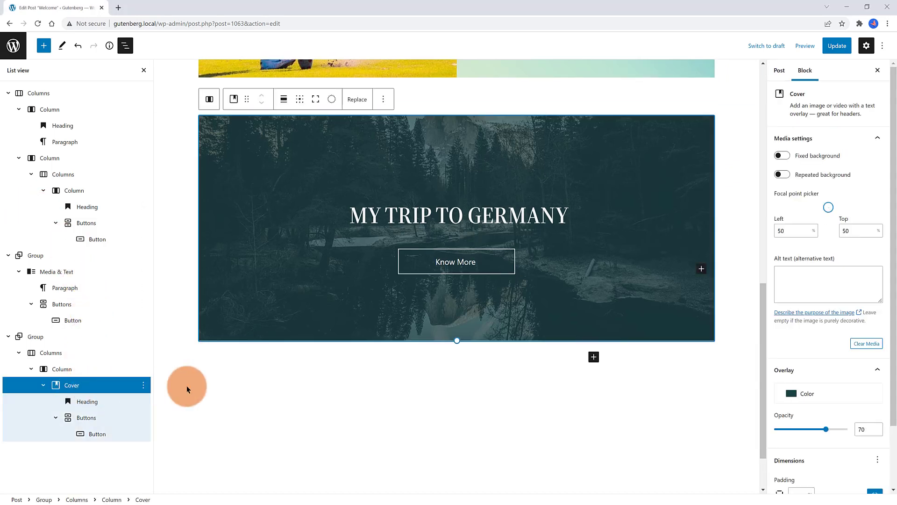
left_click(785, 156)
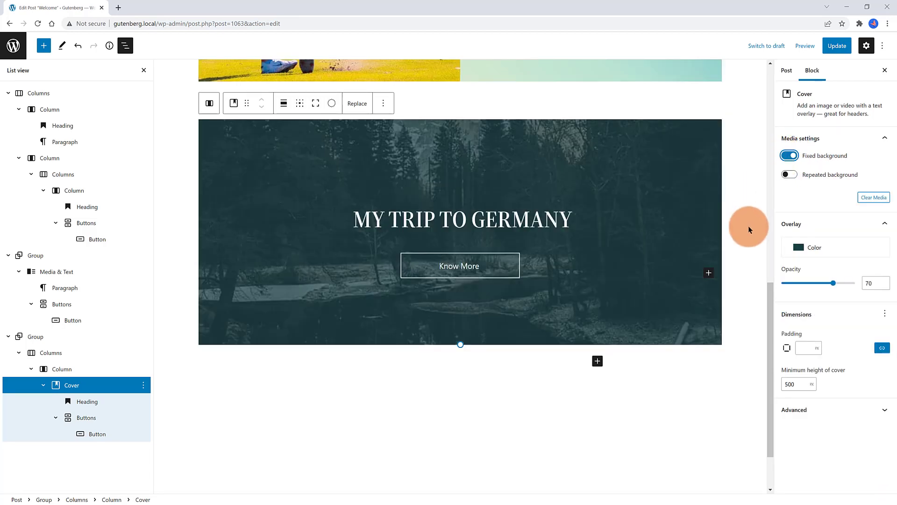
scroll(613, 226, "down", 1)
scroll(608, 228, "up", 1)
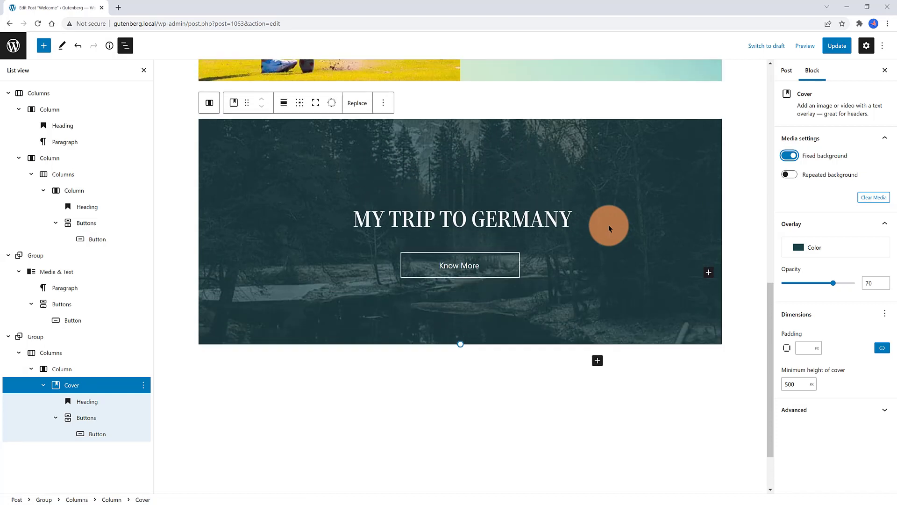
scroll(609, 228, "up", 2)
scroll(647, 227, "down", 2)
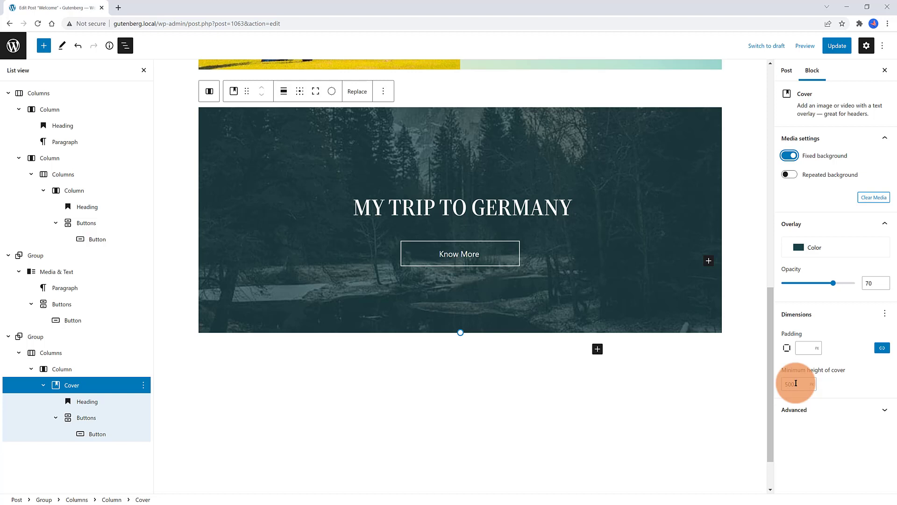
left_click(796, 383)
left_click_drag(796, 383, 780, 382)
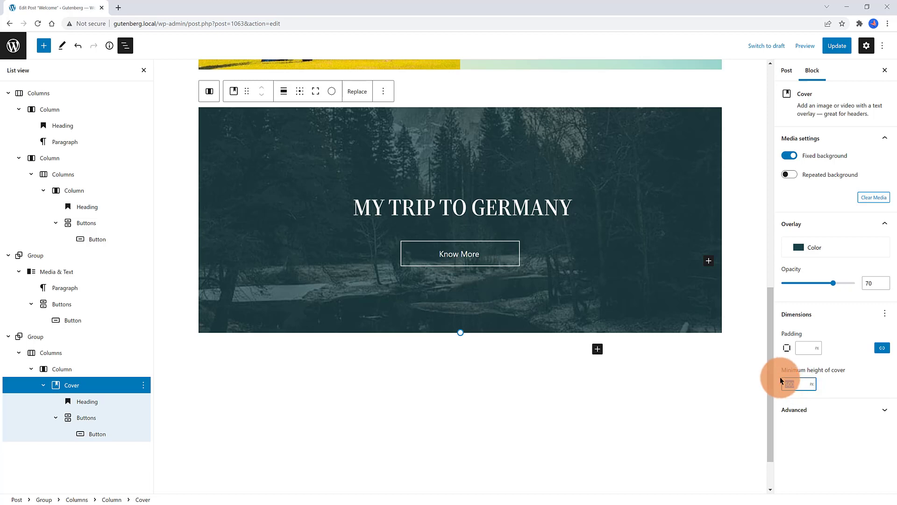